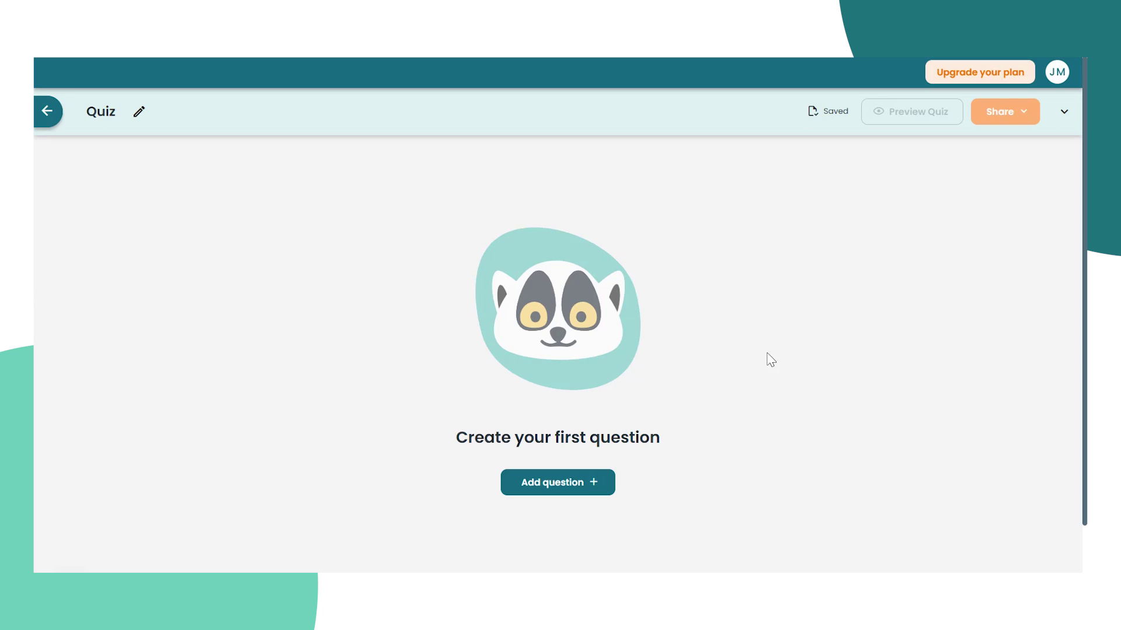
# - Add new AI-generated questions to the quiz, setting the generator to 3 questions of the Open answer type
pyautogui.click(558, 494)
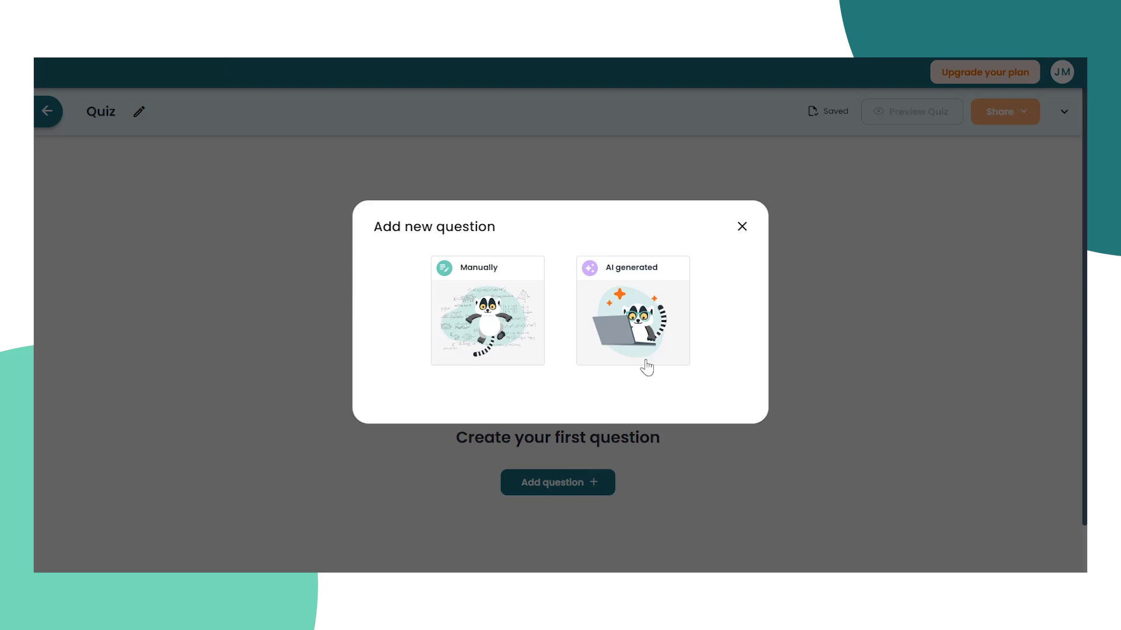
pyautogui.click(641, 344)
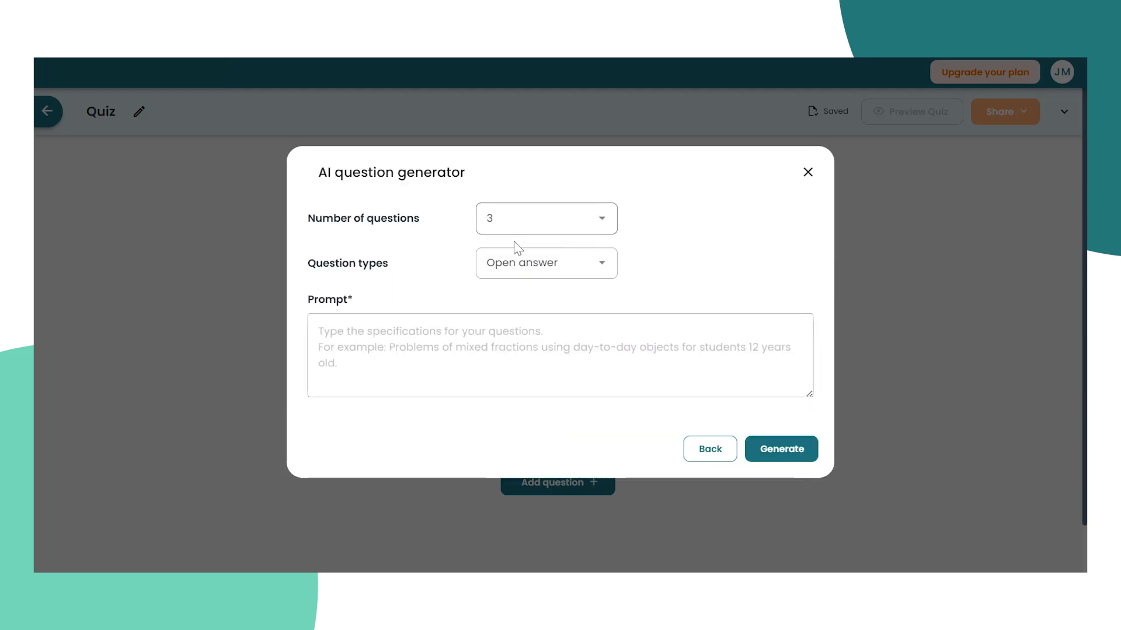
pyautogui.click(581, 224)
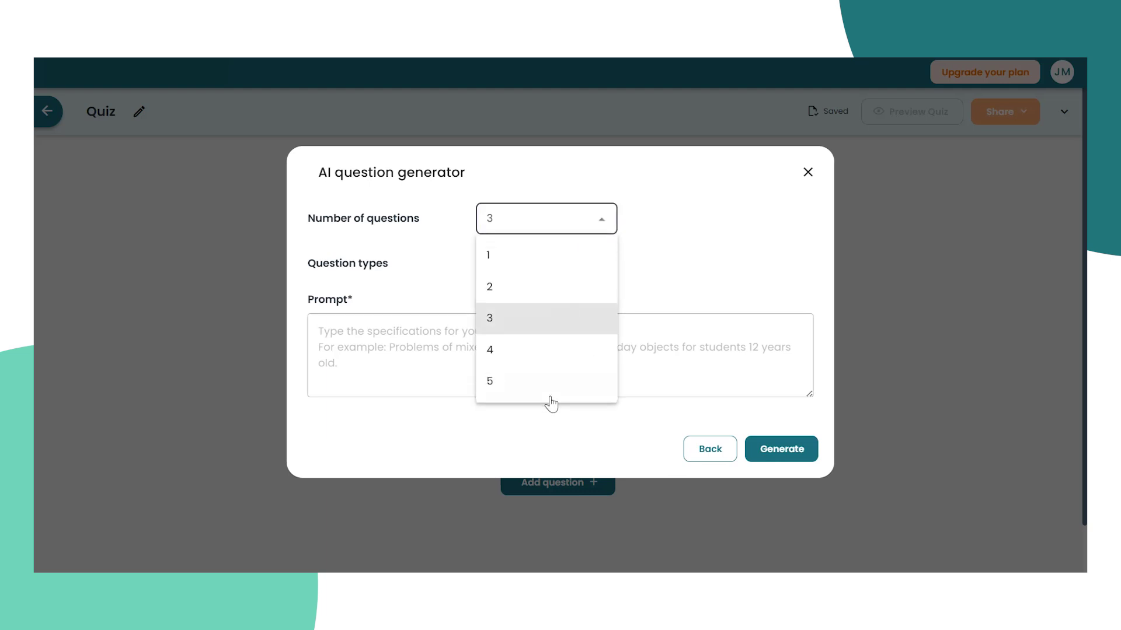
pyautogui.click(536, 330)
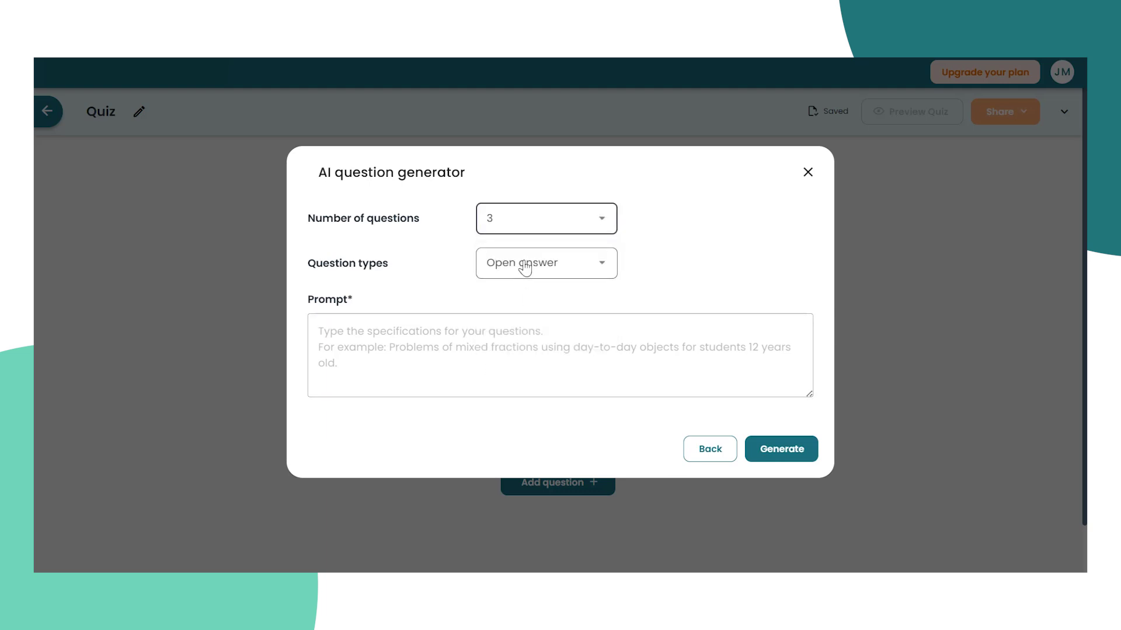
pyautogui.click(525, 270)
pyautogui.click(535, 299)
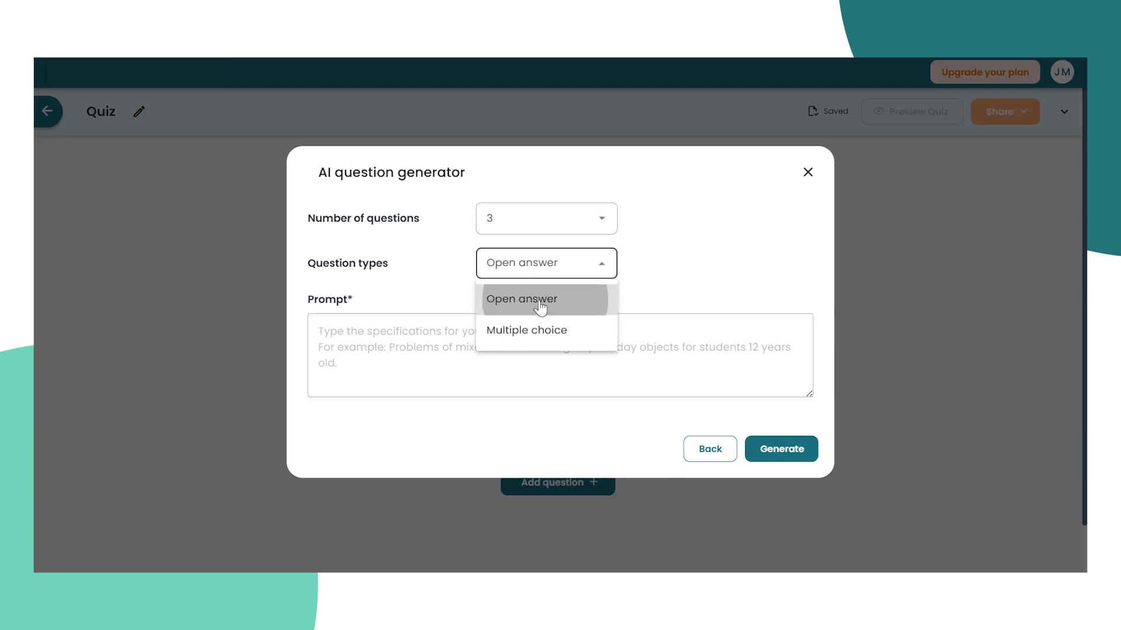
# - Generate the questions with the prompt "Create question where students solve linear equations with one variable. Use integer coefficients and required simplified answers."
pyautogui.click(457, 351)
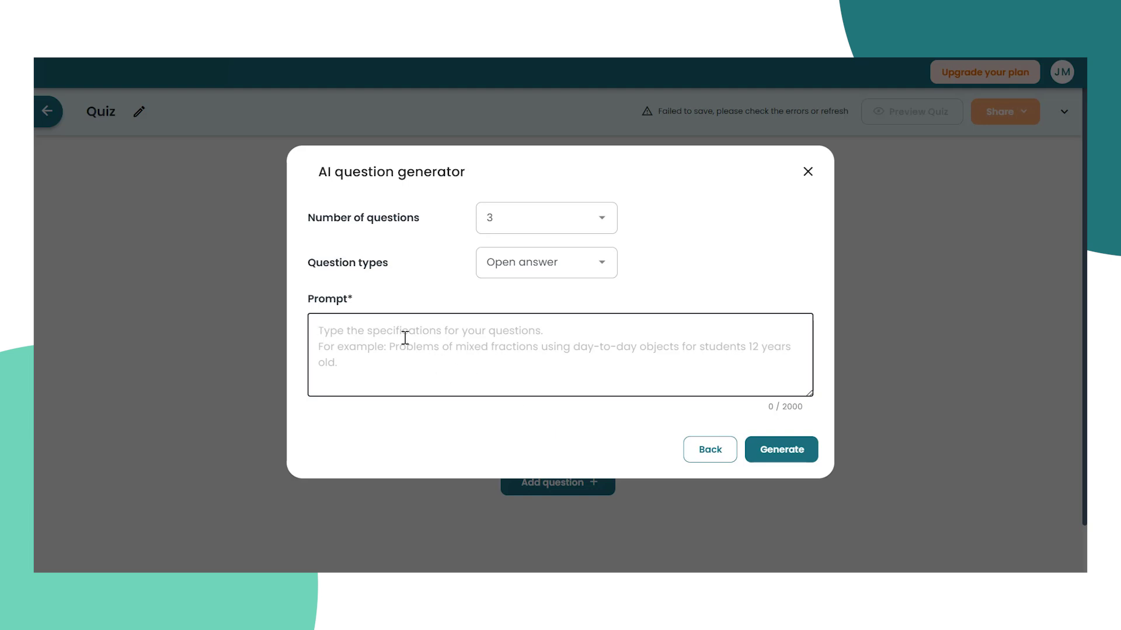
pyautogui.write('Crea')
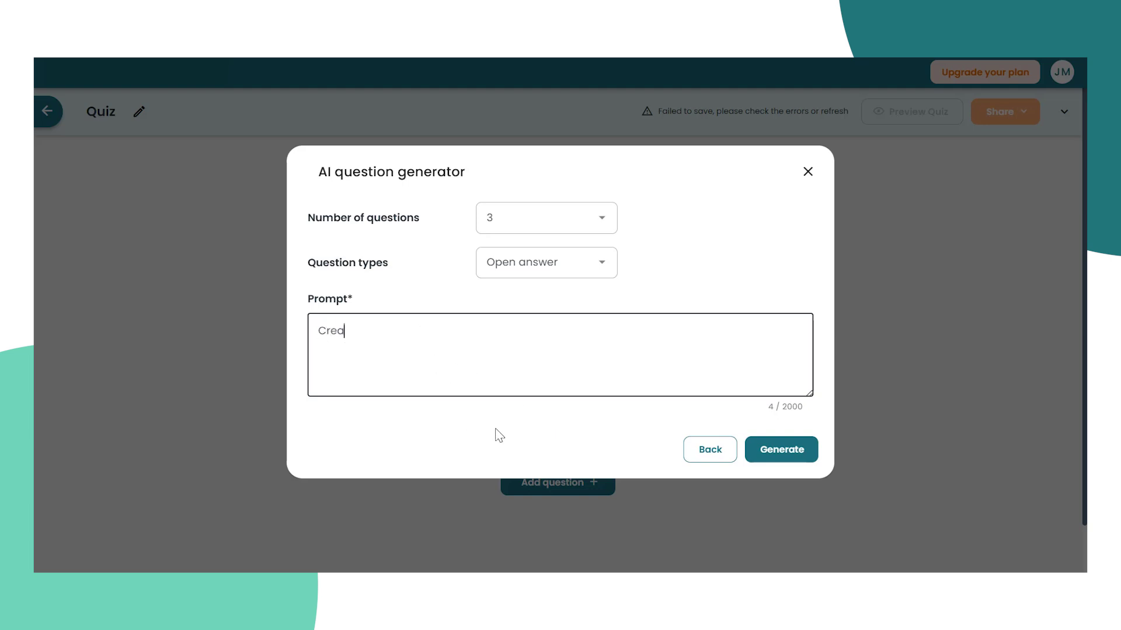
pyautogui.write('te question where students solve ')
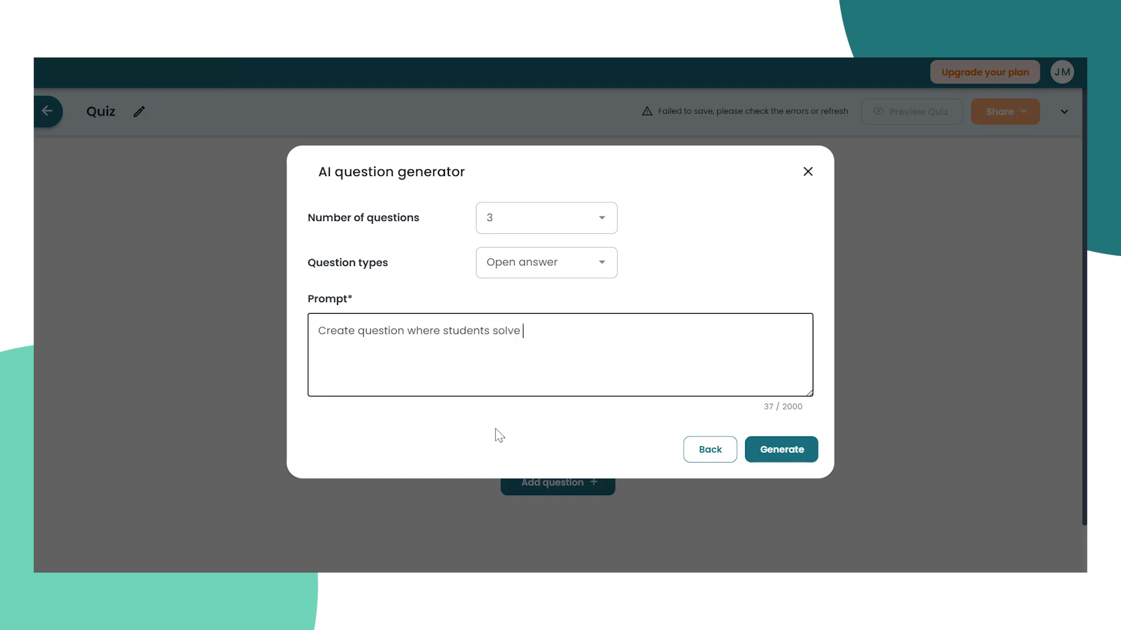
pyautogui.write('linear equations with')
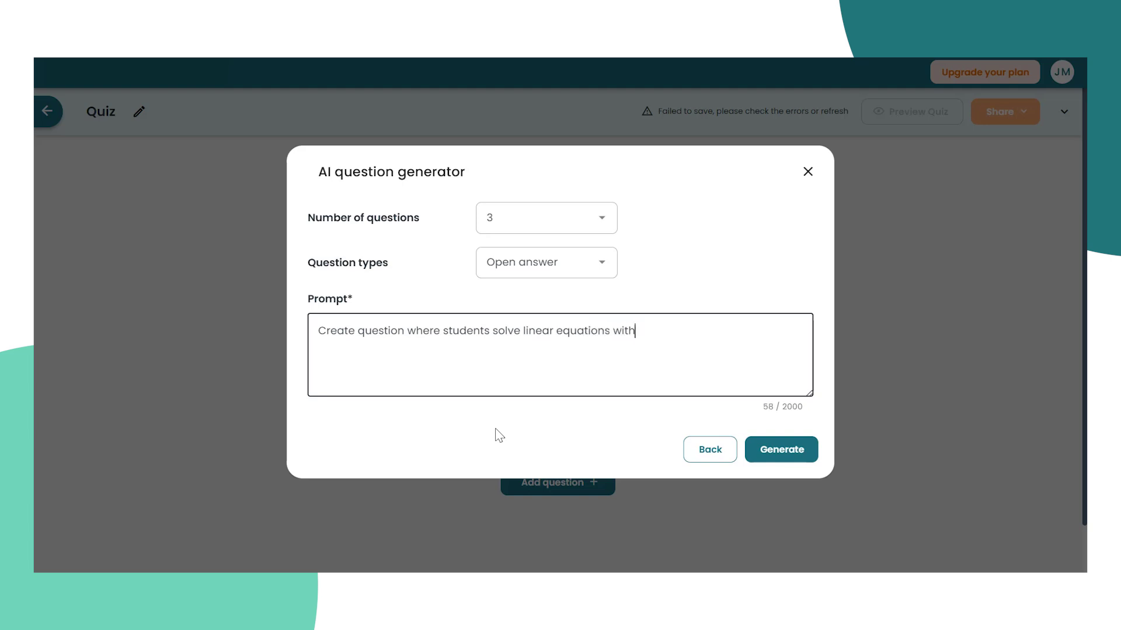
pyautogui.write(' one variable. Use integ')
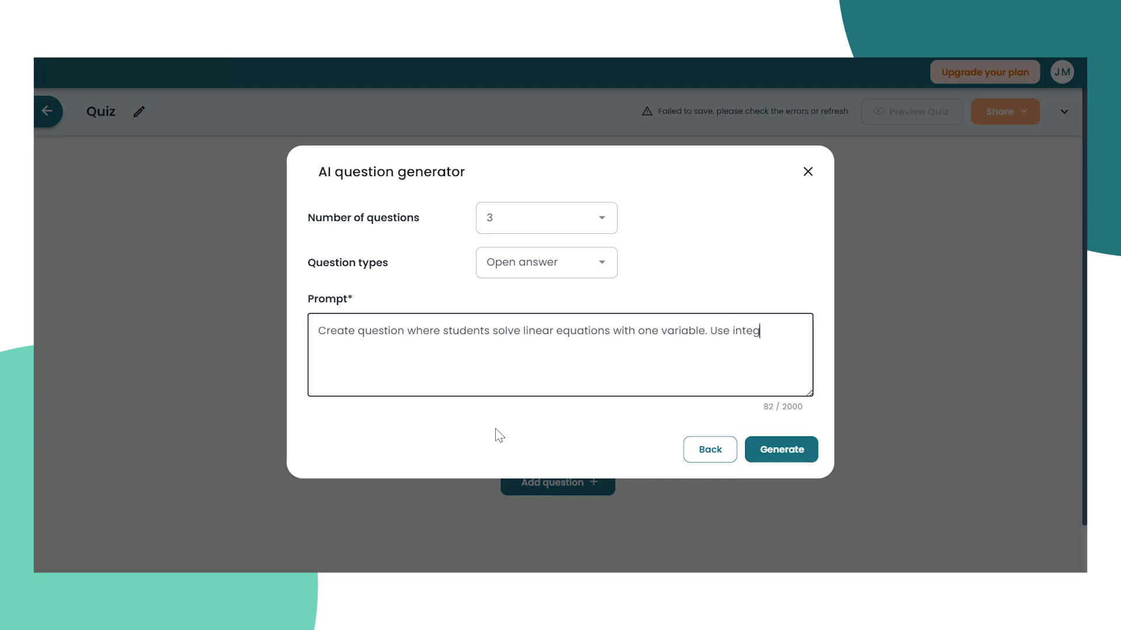
pyautogui.write('er coefficients and required')
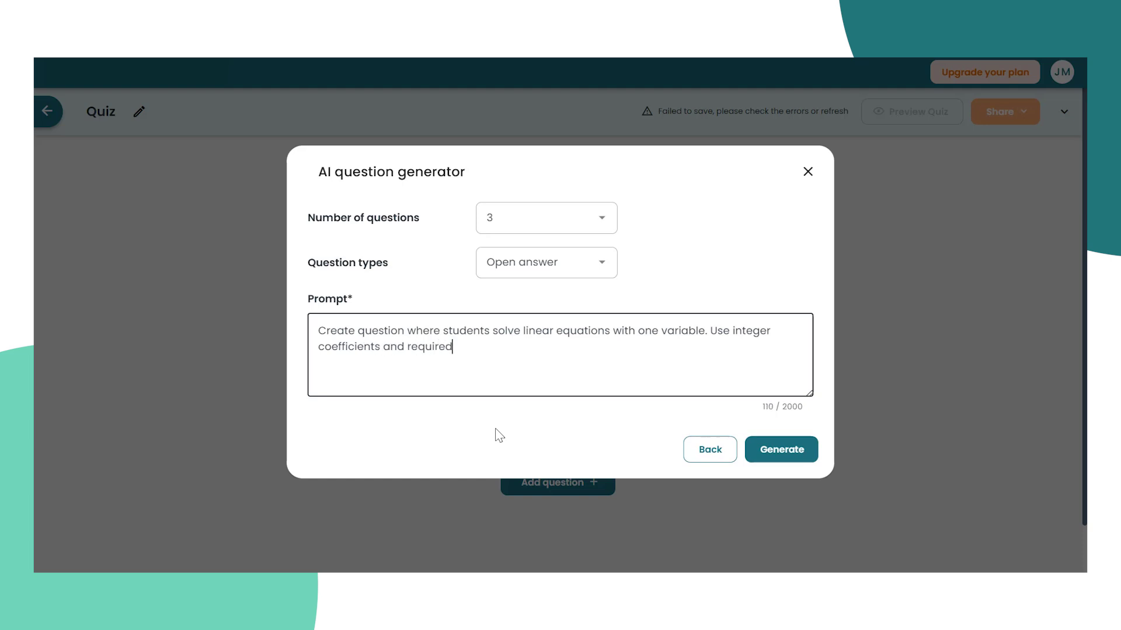
pyautogui.write(' simplified answers.')
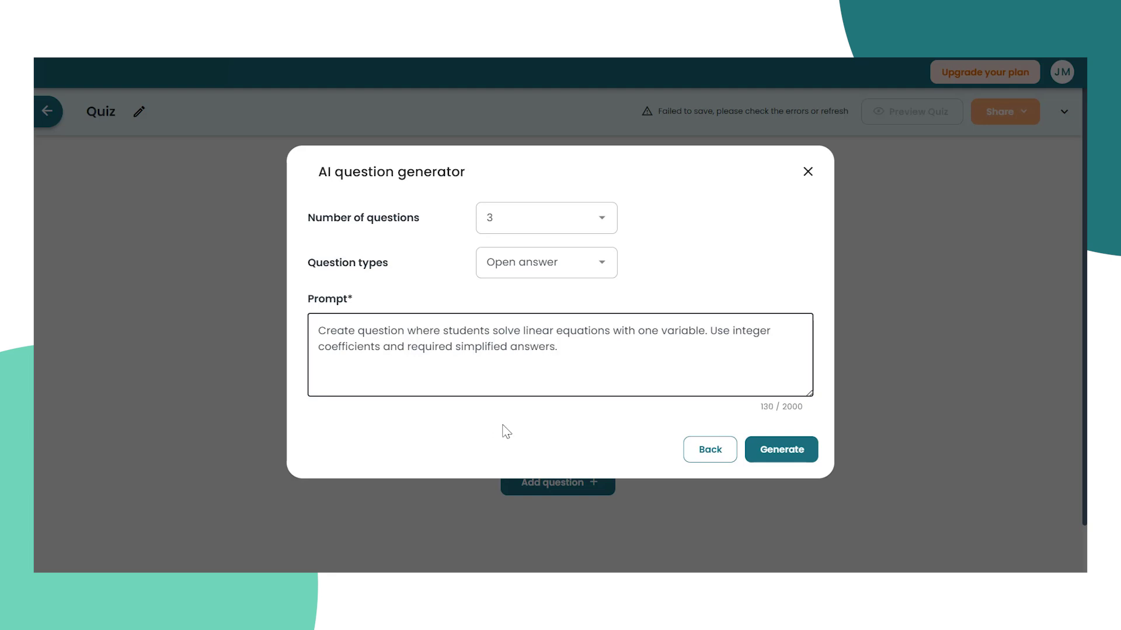
pyautogui.click(788, 458)
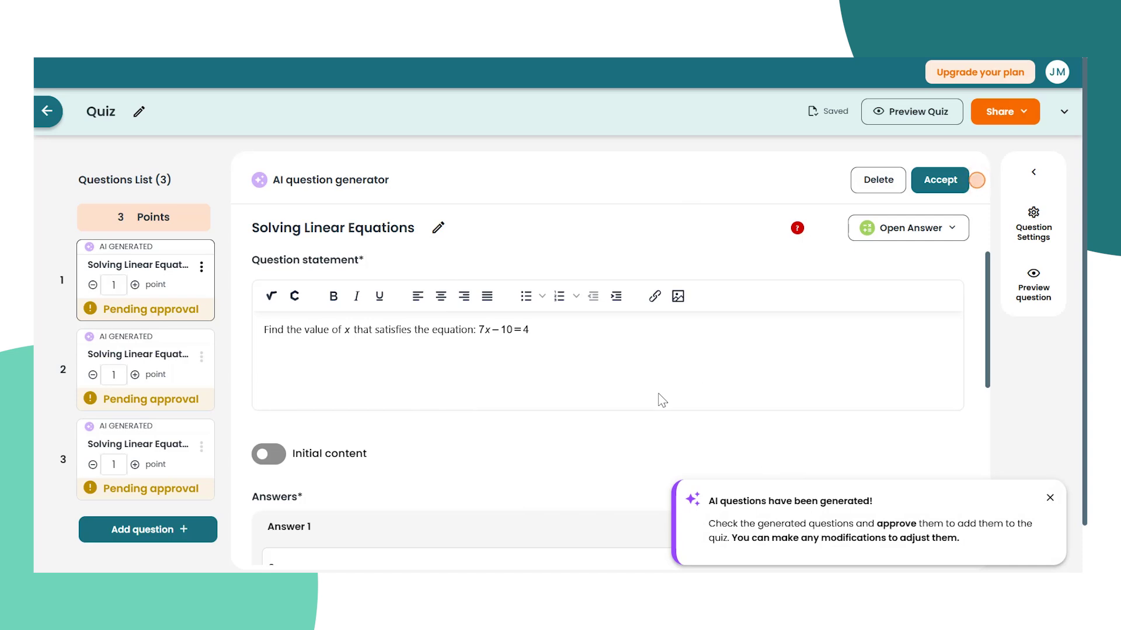
# - Test the first generated question in its preview by submitting the answer 2, and accept the question
pyautogui.click(1025, 292)
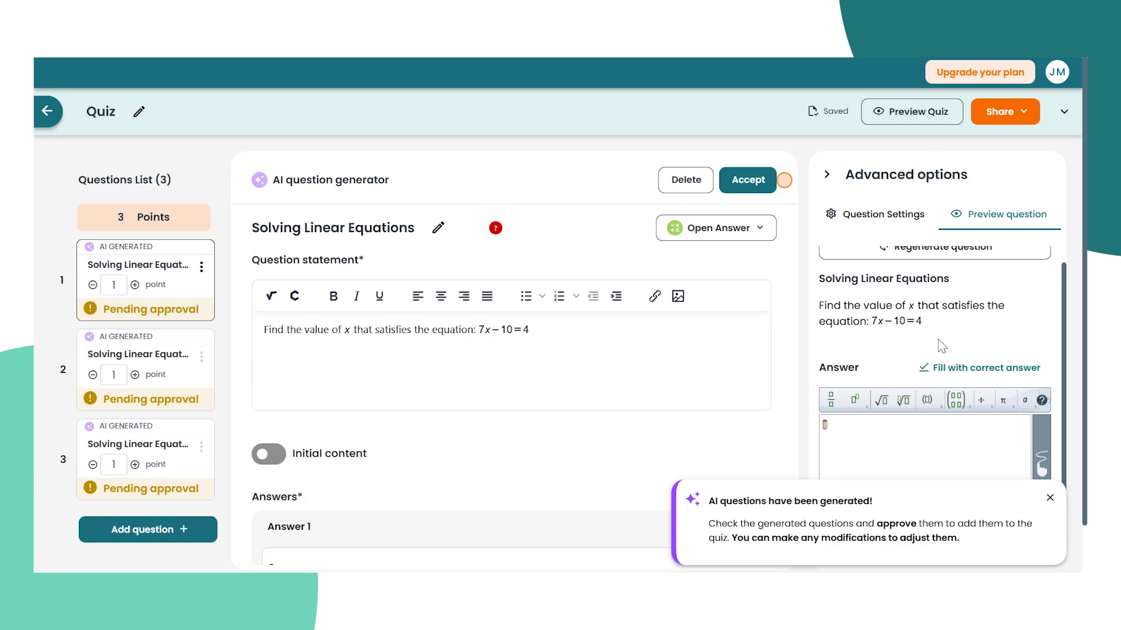
pyautogui.write('2')
pyautogui.scroll(-1, 887, 441)
pyautogui.click(1013, 483)
pyautogui.scroll(-1, 946, 450)
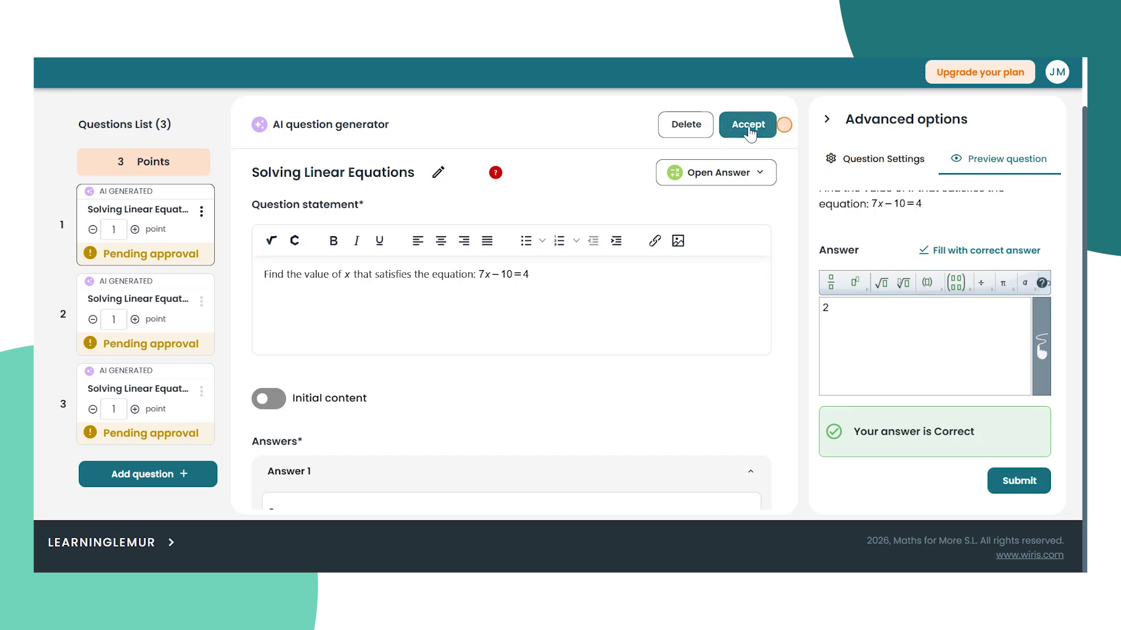
pyautogui.scroll(1, 751, 133)
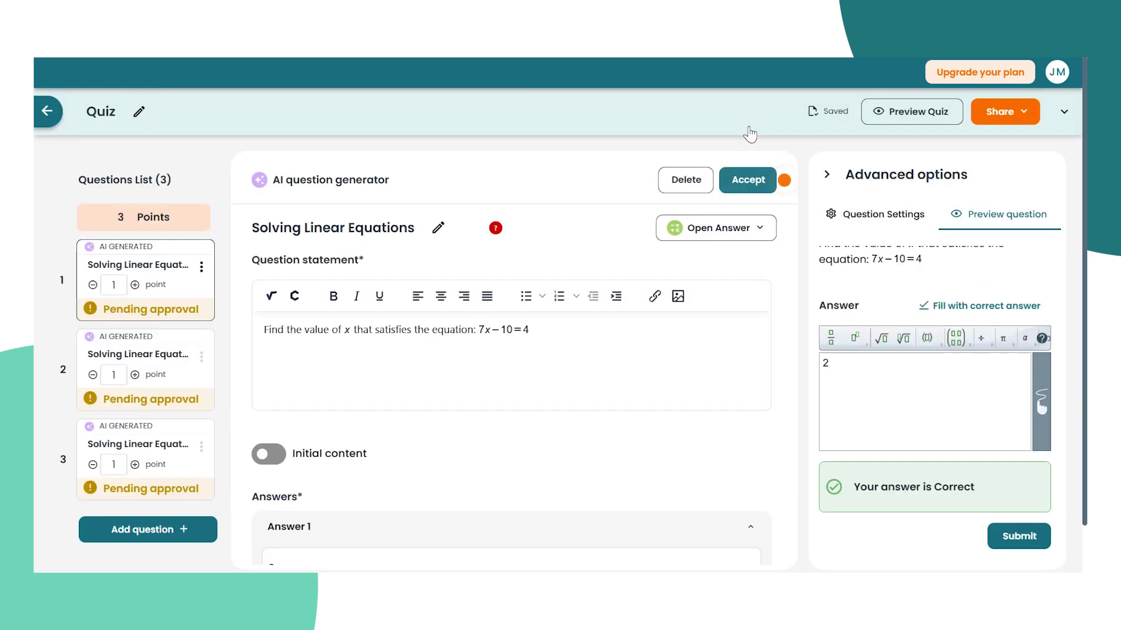
pyautogui.click(746, 184)
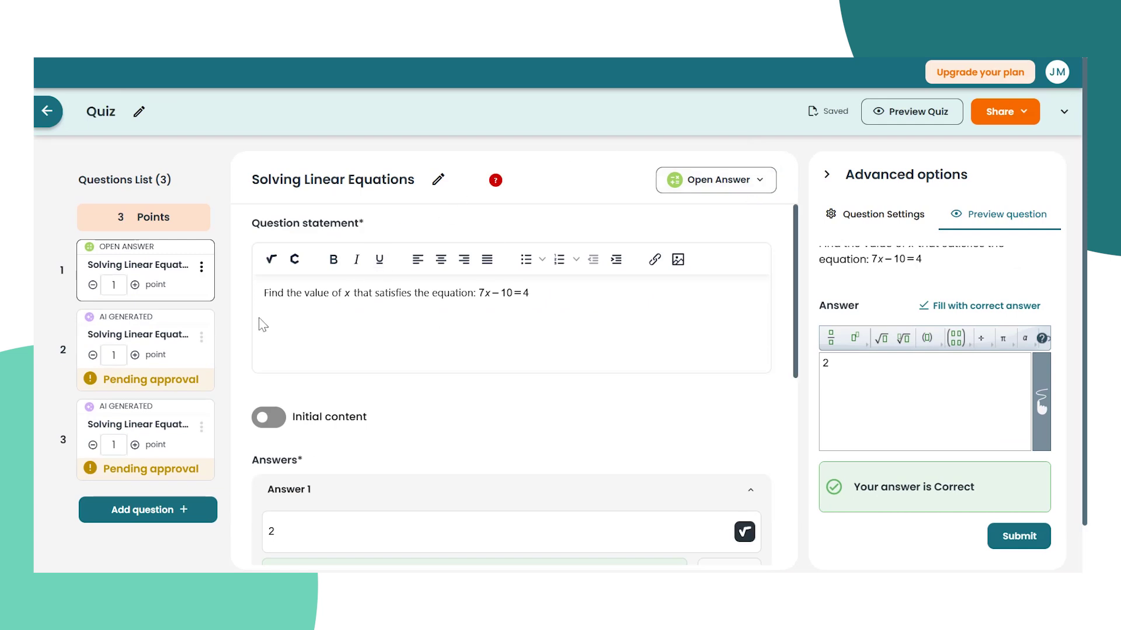
# - Add a second answer of 4 to the second generated question, graded as partially correct at 25%
pyautogui.click(167, 336)
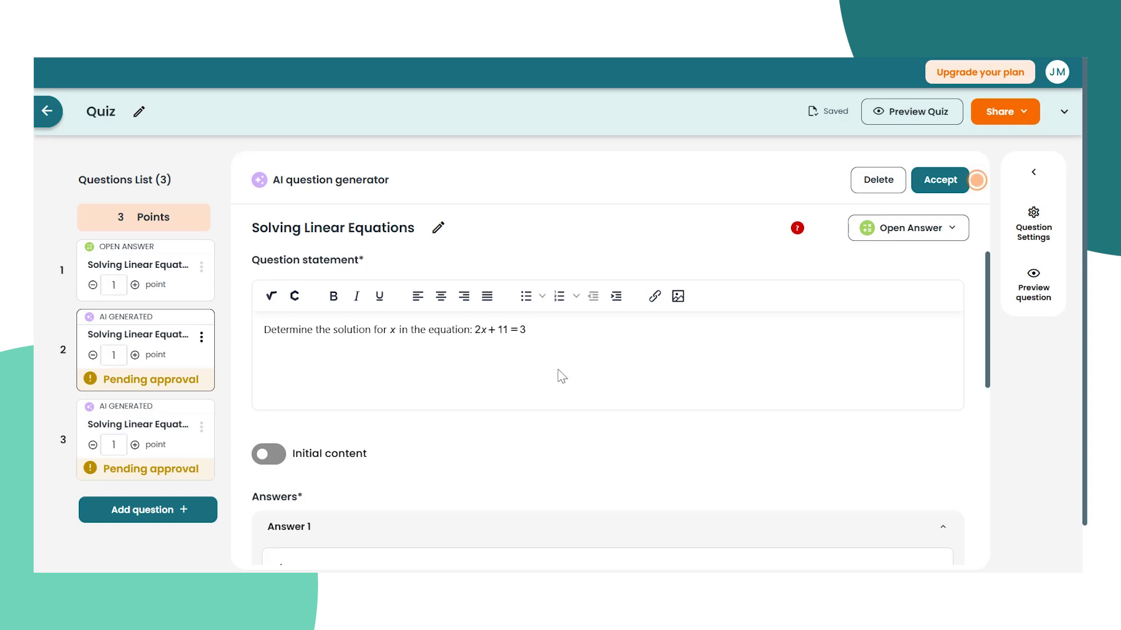
pyautogui.scroll(-4, 604, 444)
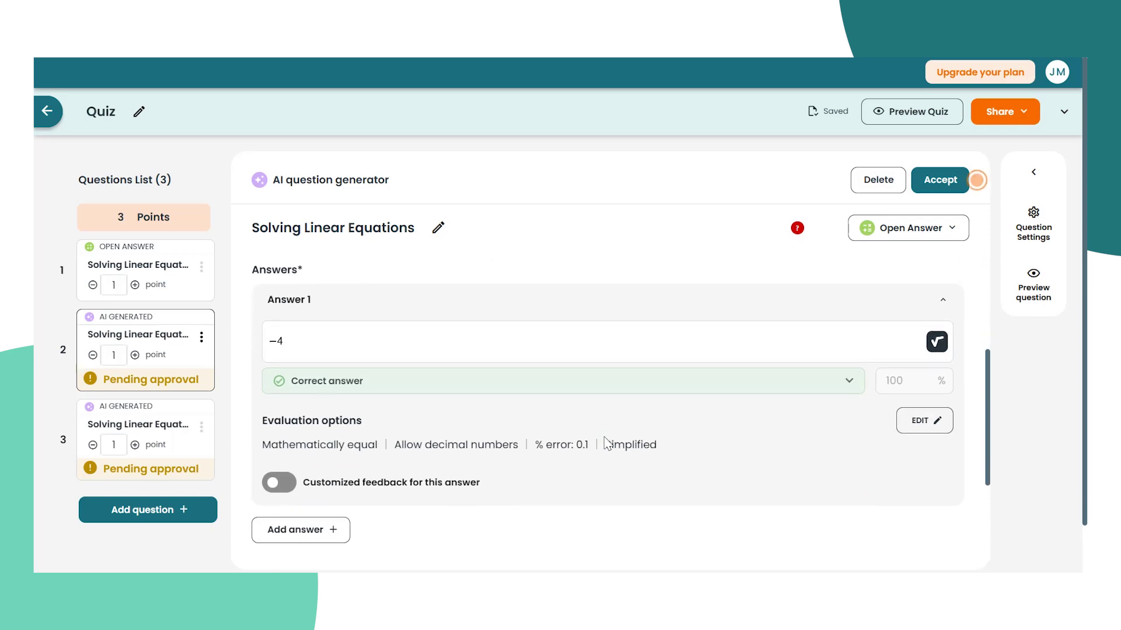
pyautogui.scroll(-1, 607, 444)
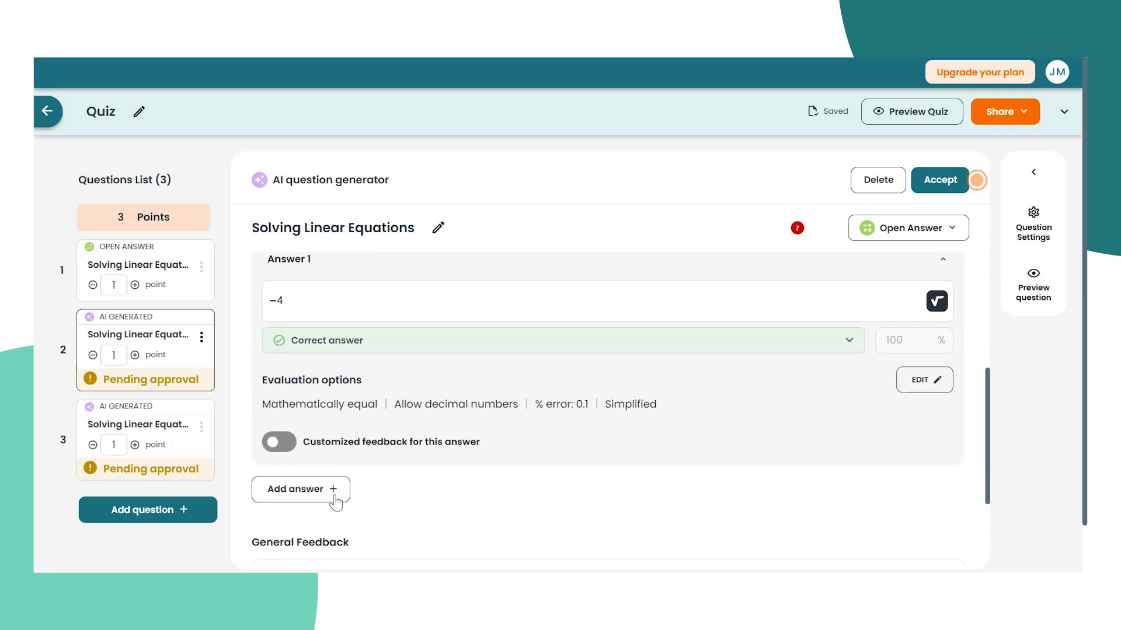
pyautogui.click(310, 489)
pyautogui.scroll(-3, 518, 469)
pyautogui.click(452, 445)
pyautogui.write('4')
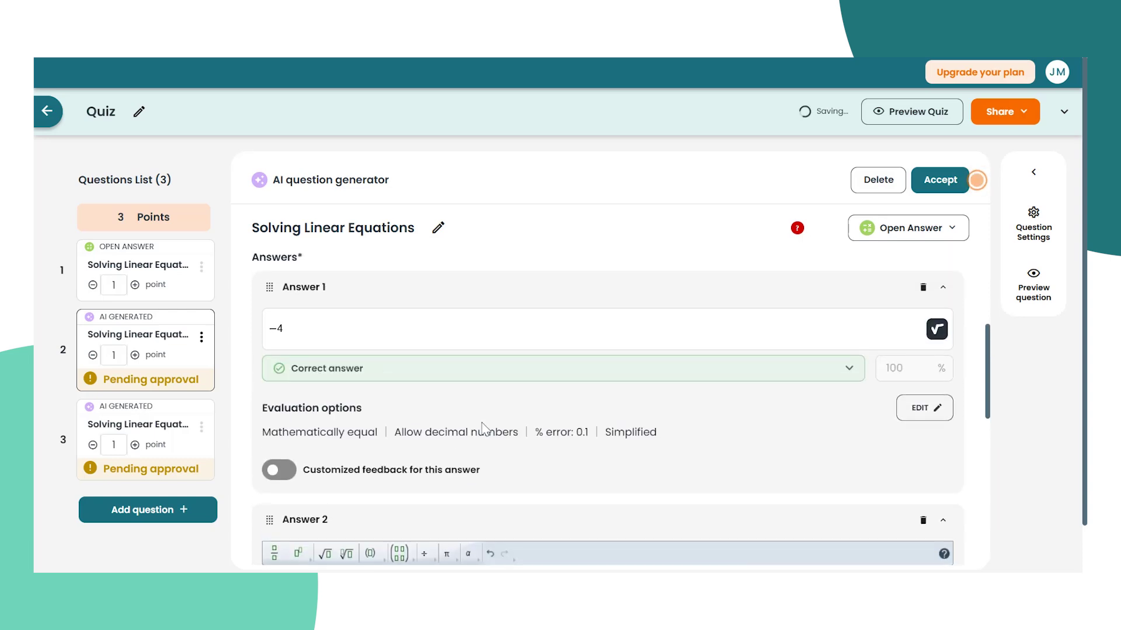
pyautogui.click(890, 413)
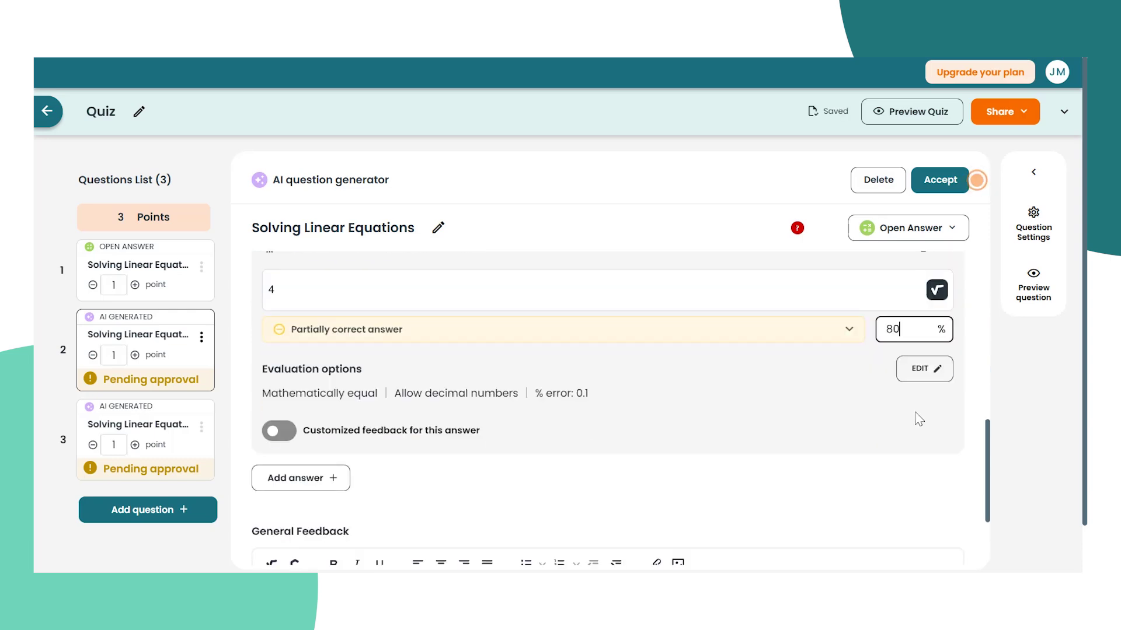
pyautogui.write('25')
# - Enable customized feedback for the partially correct answer and enter "You missed the right sign"
pyautogui.click(279, 431)
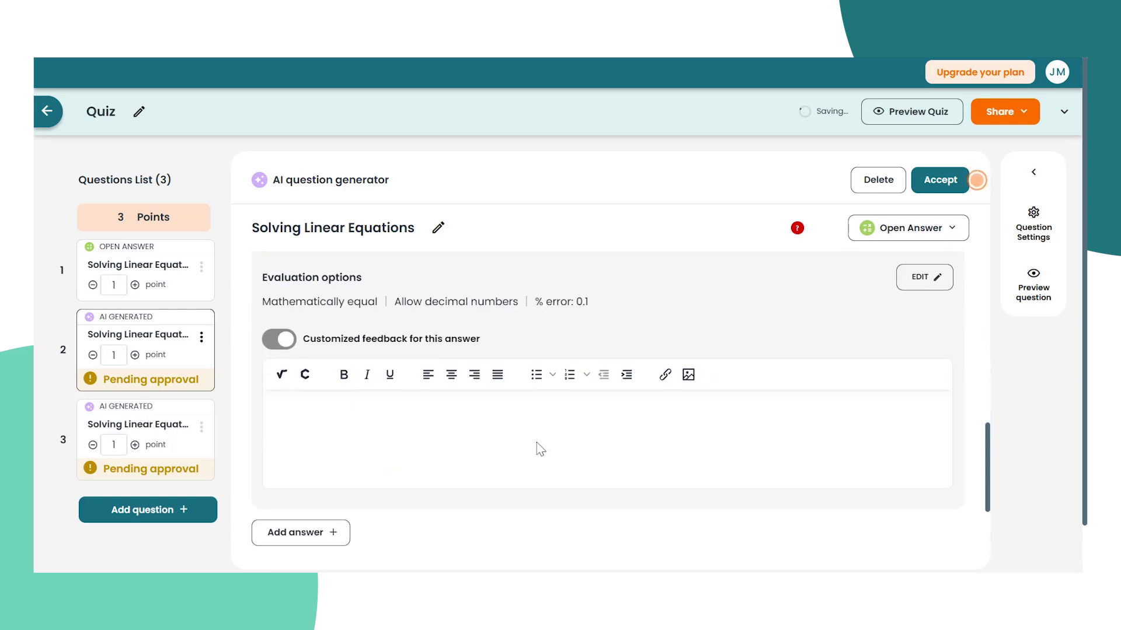
pyautogui.click(474, 408)
pyautogui.write('You missed')
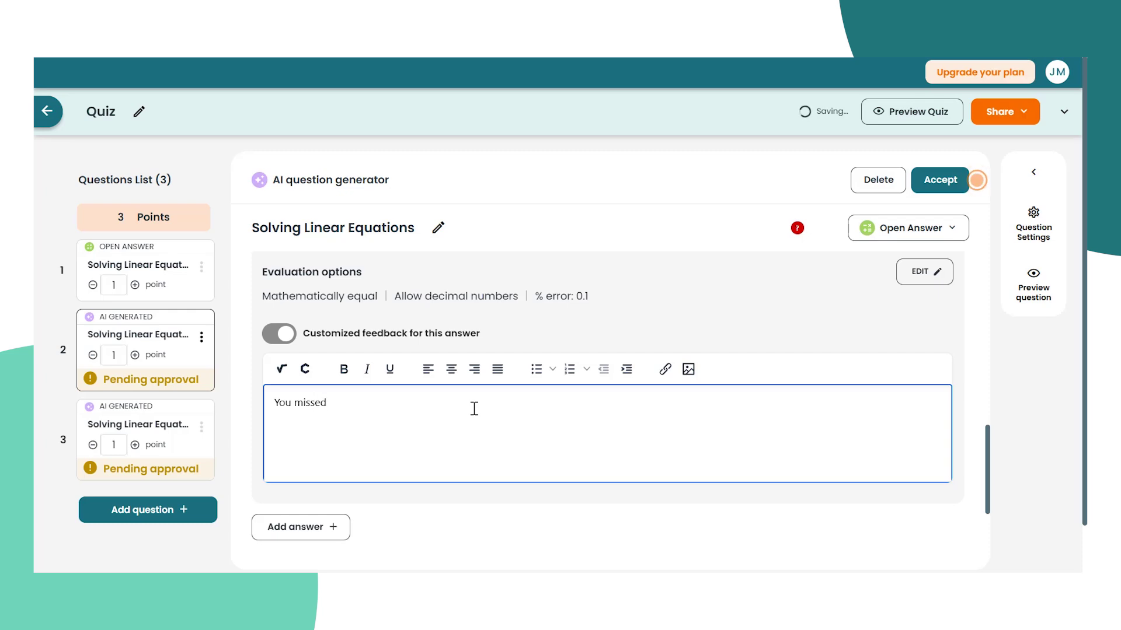
pyautogui.write(' the right sign')
# - Test the second question in its preview by submitting the correct answer −4 and the answer 4, and accept the question
pyautogui.click(1053, 295)
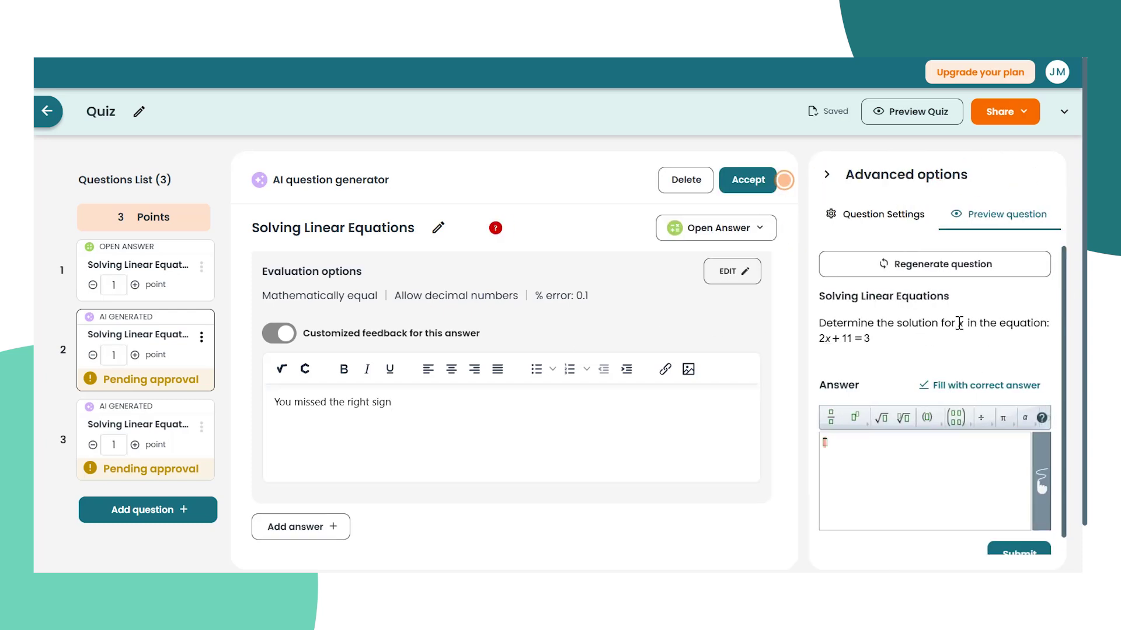
pyautogui.click(951, 384)
pyautogui.click(1021, 538)
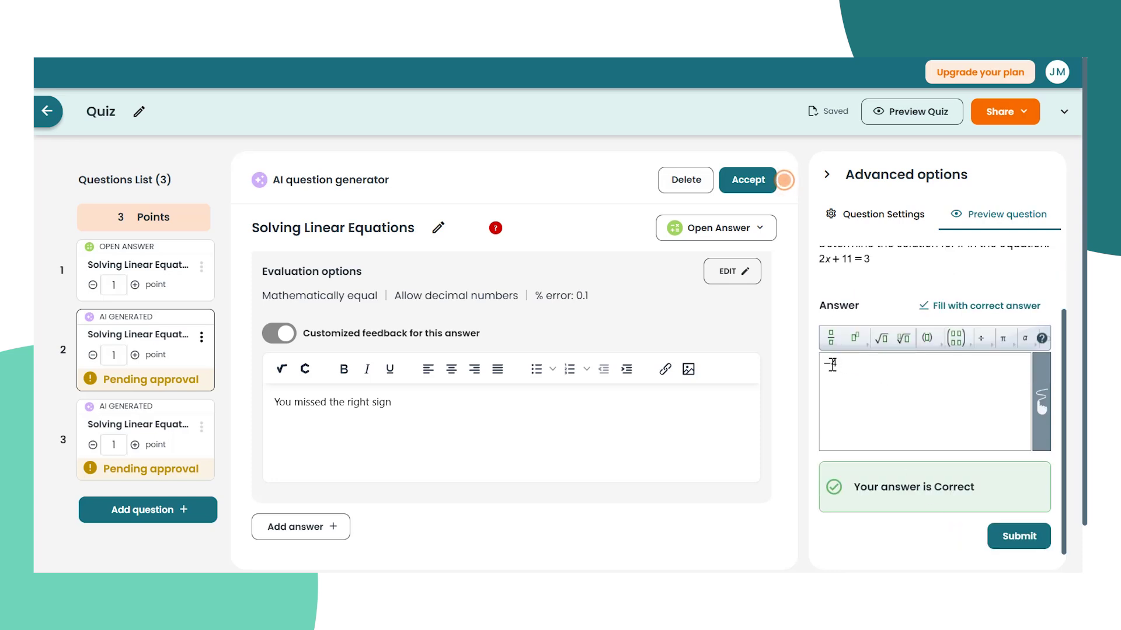
pyautogui.click(1009, 534)
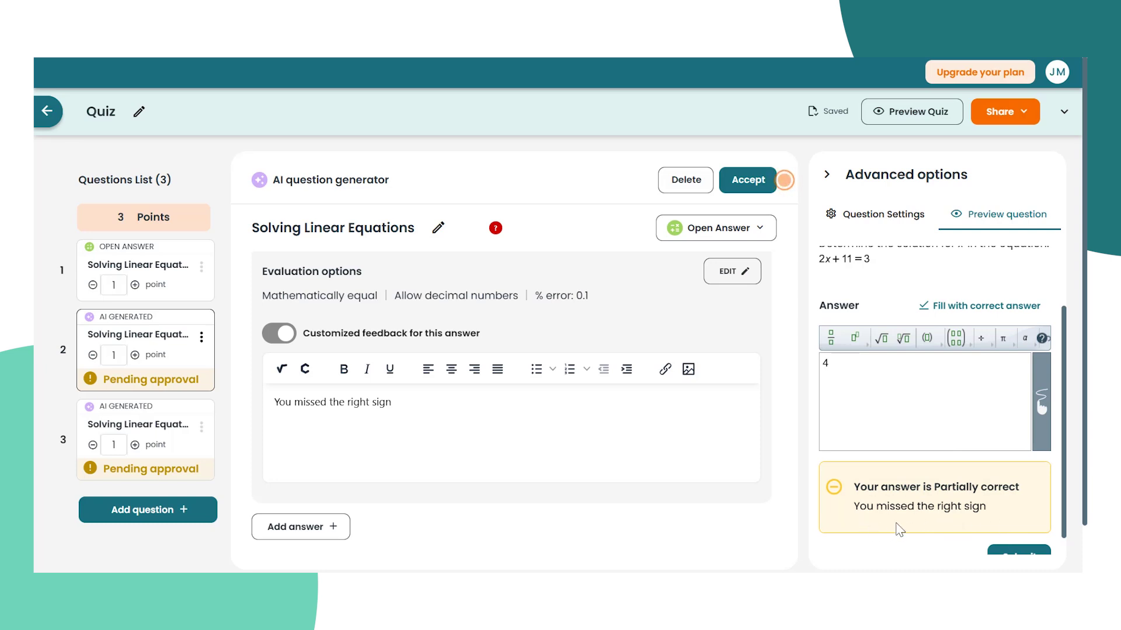
pyautogui.click(744, 183)
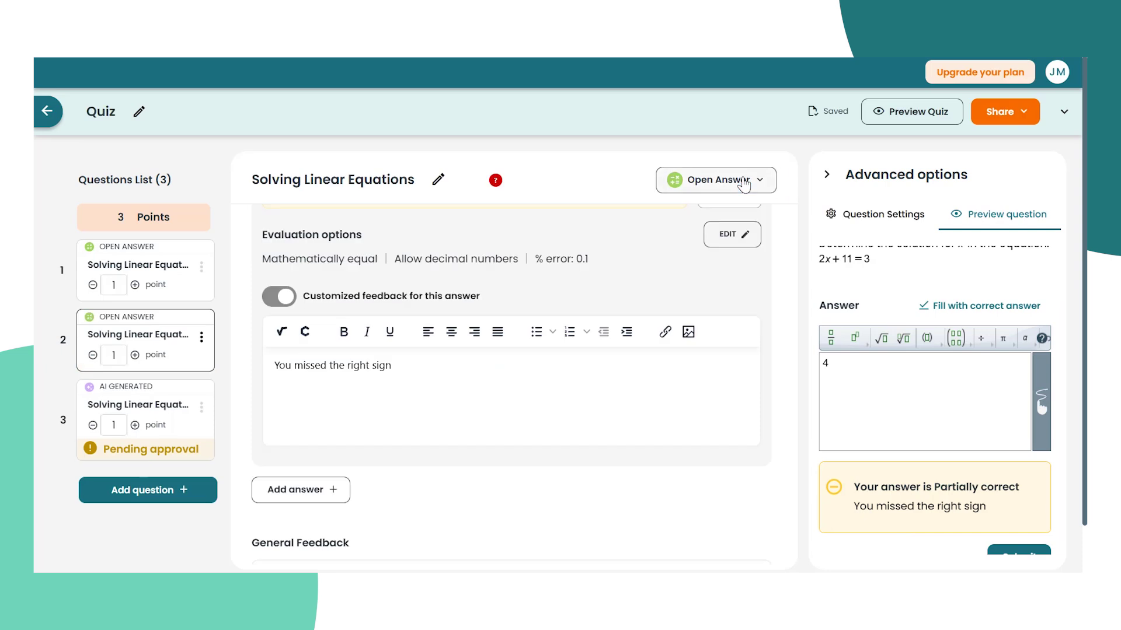
# - Delete the third generated question, which asks to solve 3x+5=14, from the quiz
pyautogui.click(164, 402)
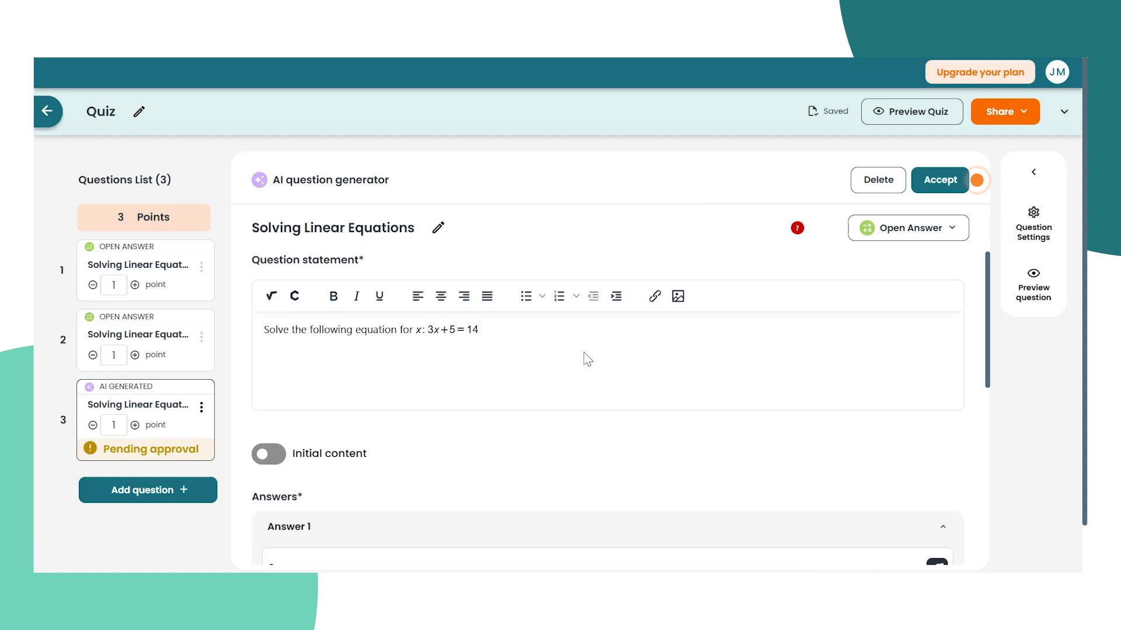
pyautogui.click(884, 187)
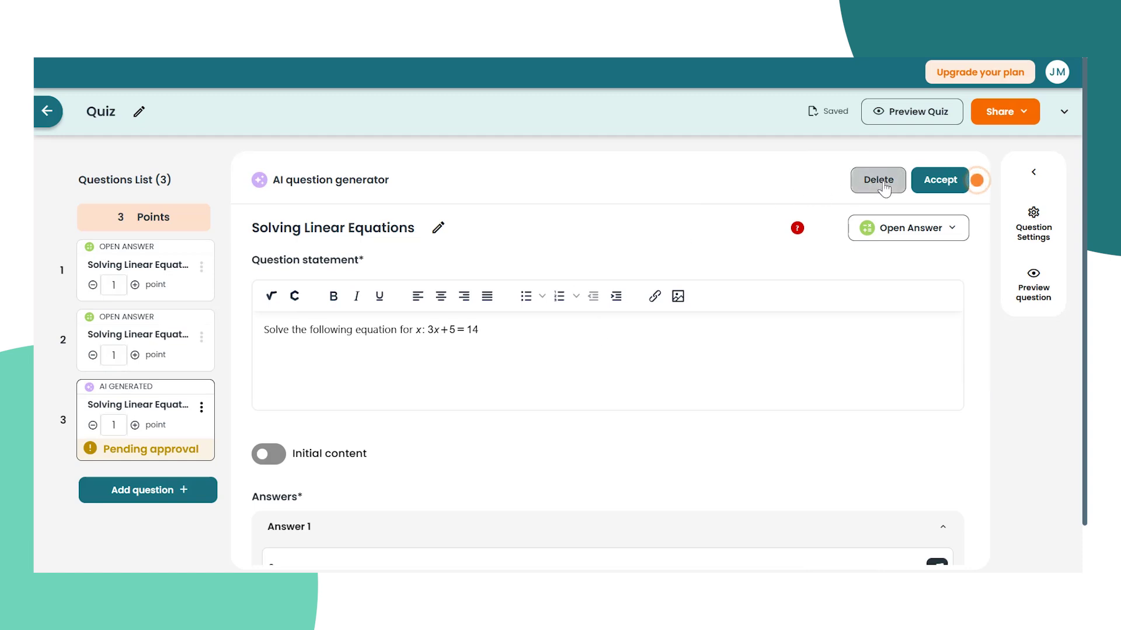
pyautogui.click(611, 387)
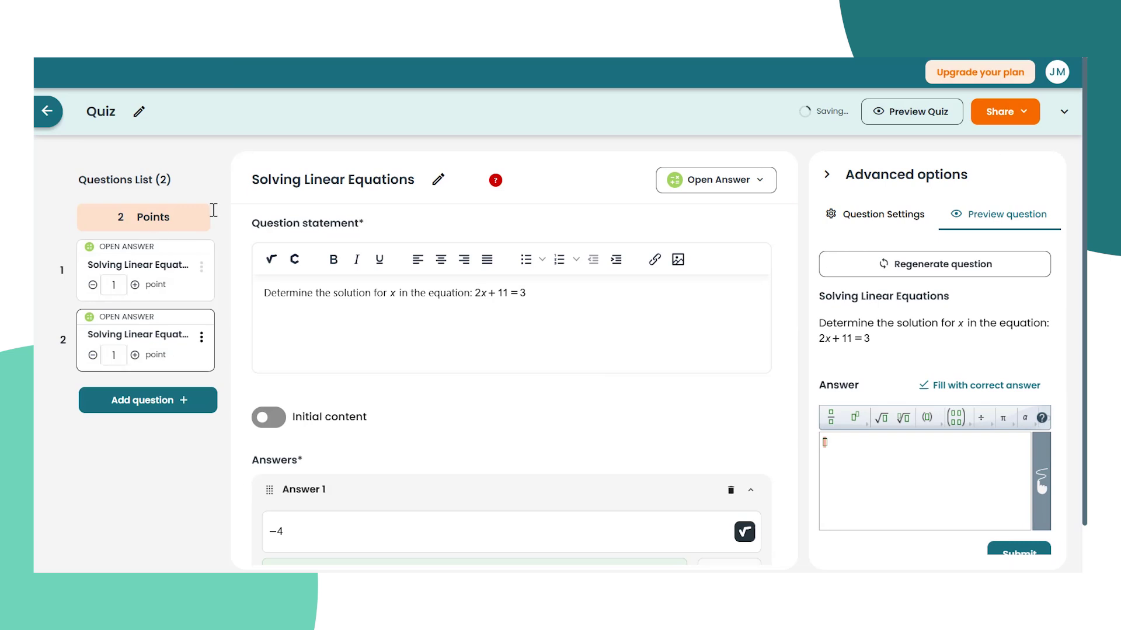
# - View the quiz's sharing options and open the choice of methods for adding a new question
pyautogui.click(1023, 117)
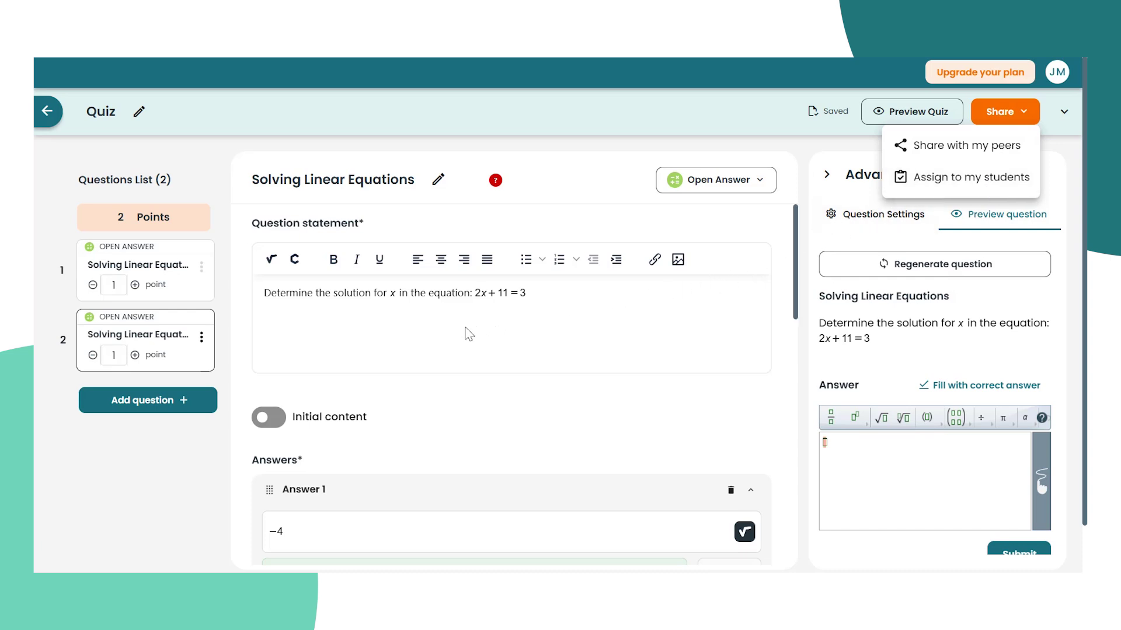
pyautogui.click(189, 403)
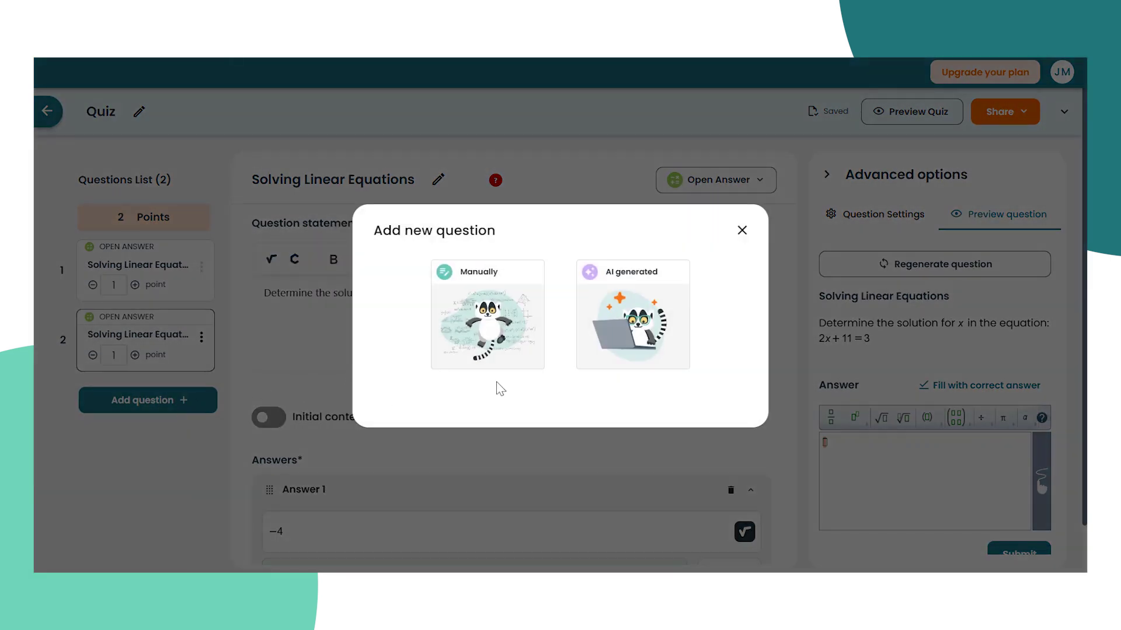